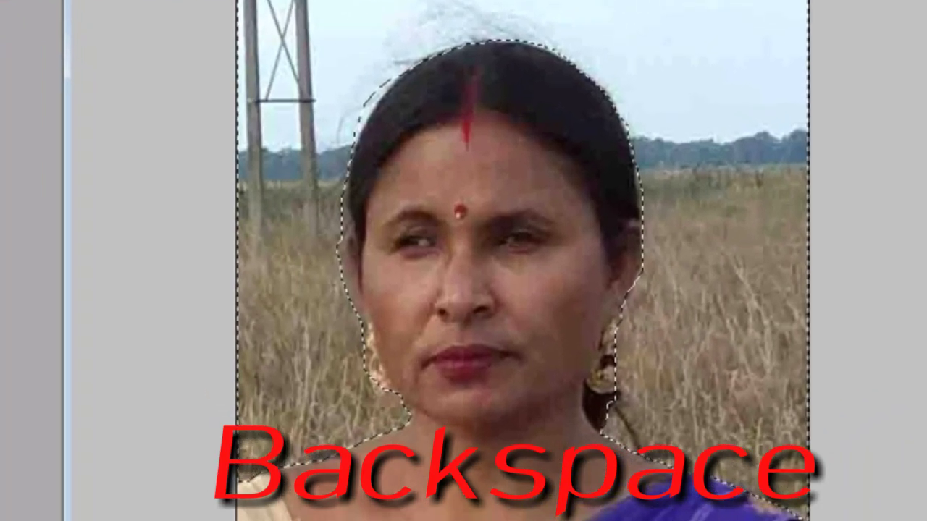
- Fill the selected field background around the woman with solid blue
key("BackSpace")
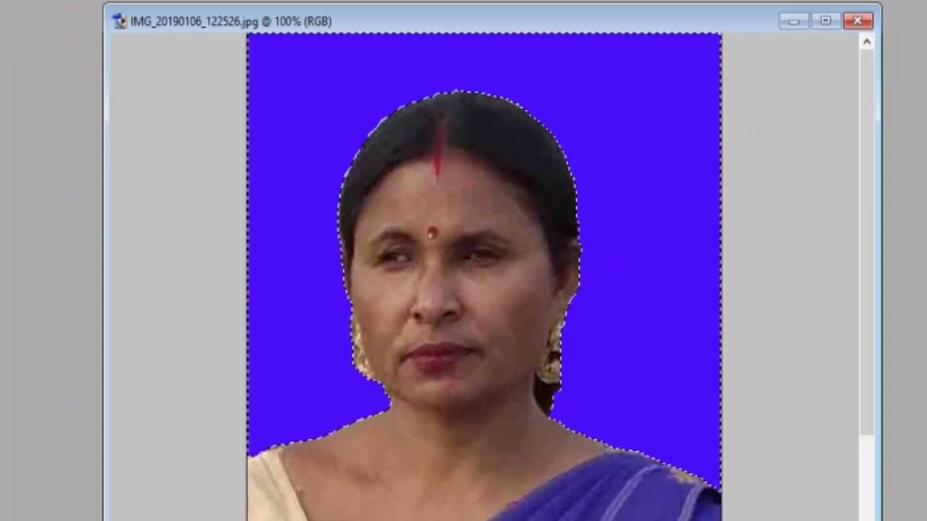